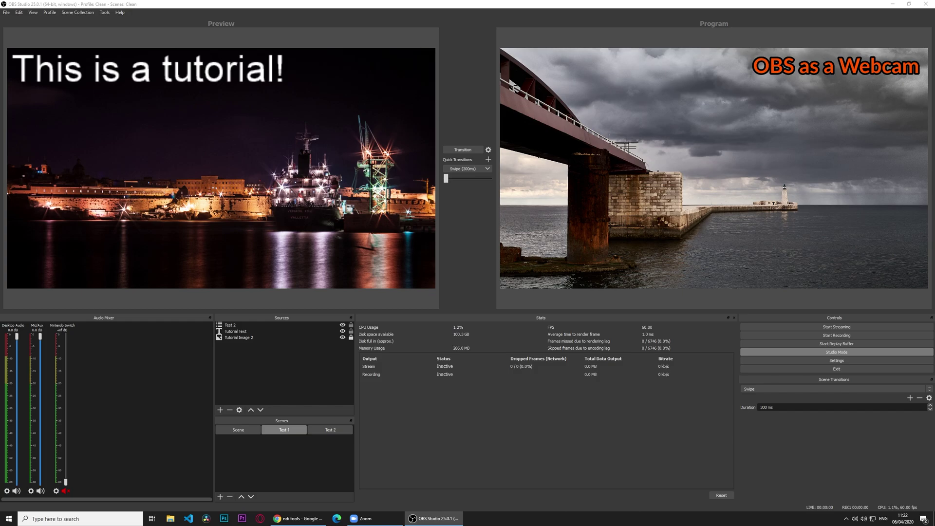
Open the NDI Tools site on ndi.tv and show its Windows and Mac download section.
{"action": "left_click", "coordinate": [298, 518]}
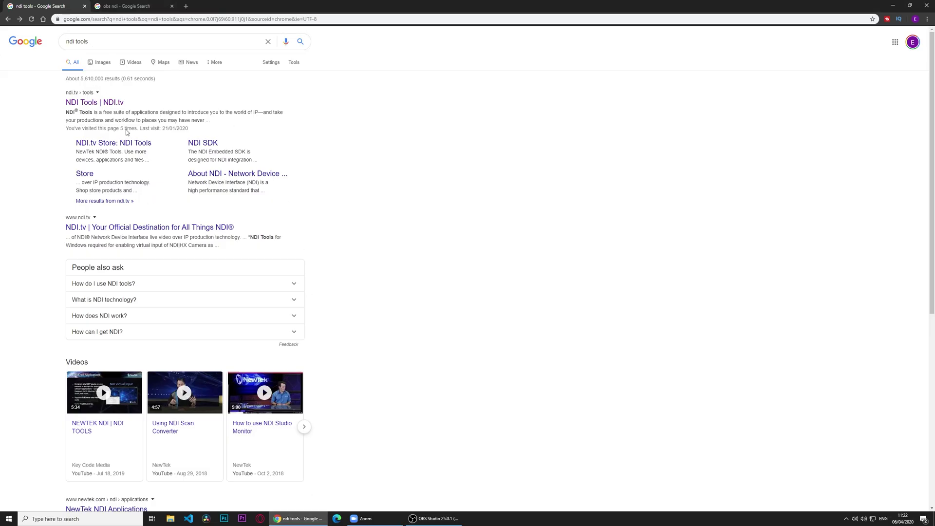
{"action": "left_click", "coordinate": [111, 102]}
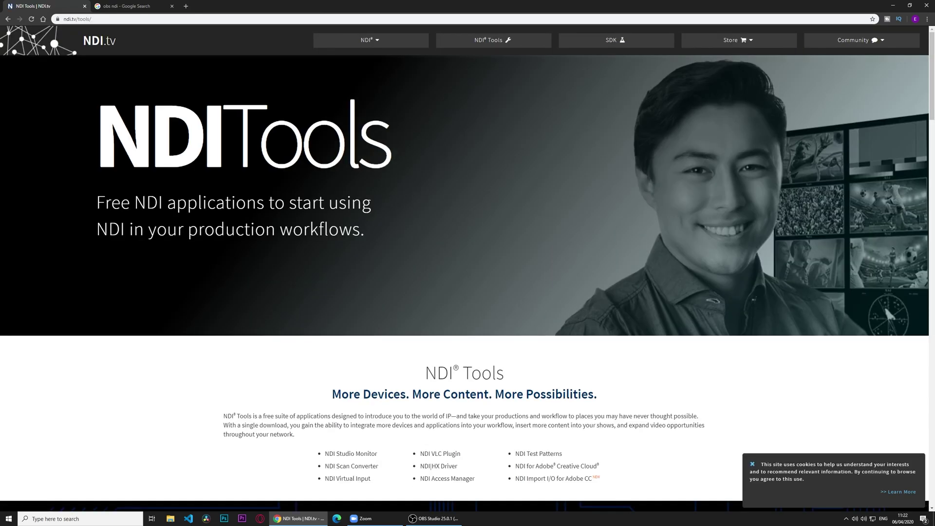
{"action": "scroll", "coordinate": [665, 345], "scroll_direction": "down", "scroll_amount": 4}
{"action": "left_click", "coordinate": [664, 346]}
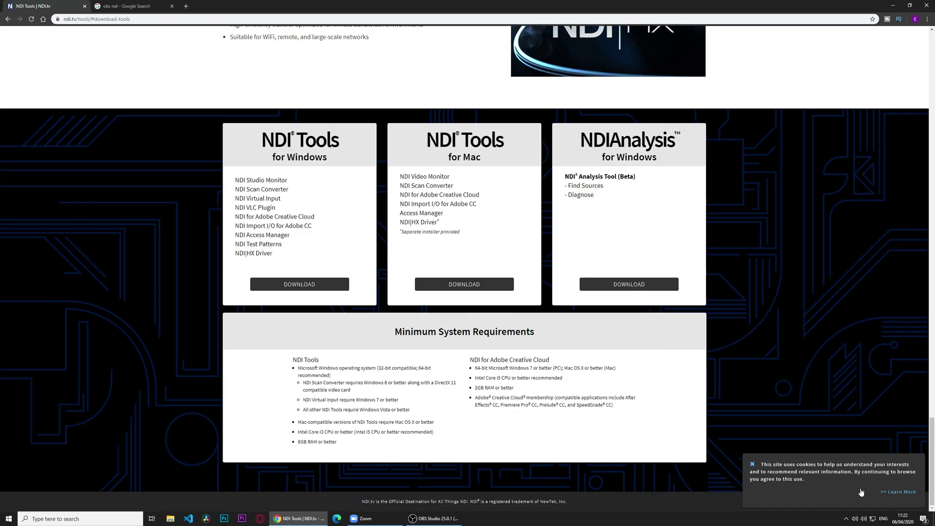
{"action": "left_click", "coordinate": [752, 464]}
{"action": "scroll", "coordinate": [358, 263], "scroll_direction": "up", "scroll_amount": 2}
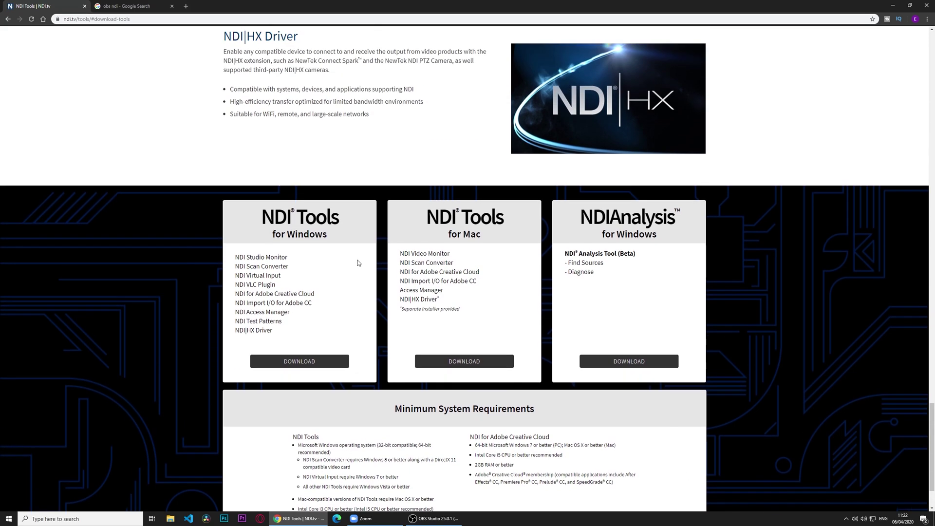
{"action": "scroll", "coordinate": [358, 263], "scroll_direction": "up", "scroll_amount": 1}
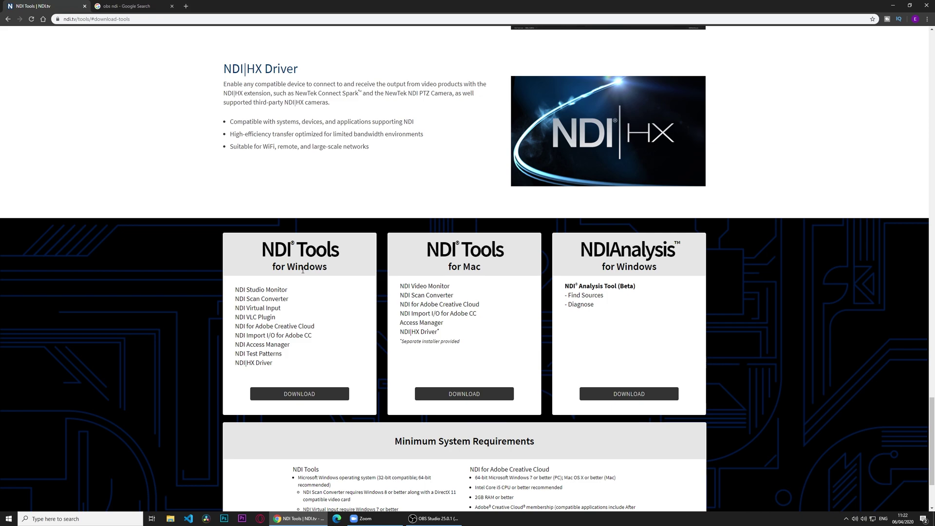
Open the obs-ndi 4.7.1 plugin page on obsproject.com, then return to OBS Studio.
{"action": "left_click", "coordinate": [135, 10]}
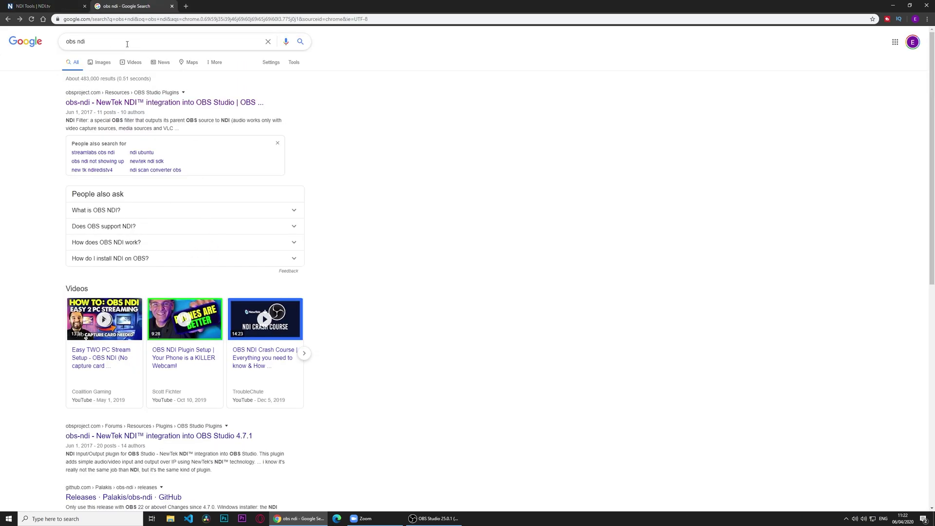
{"action": "left_click", "coordinate": [200, 103]}
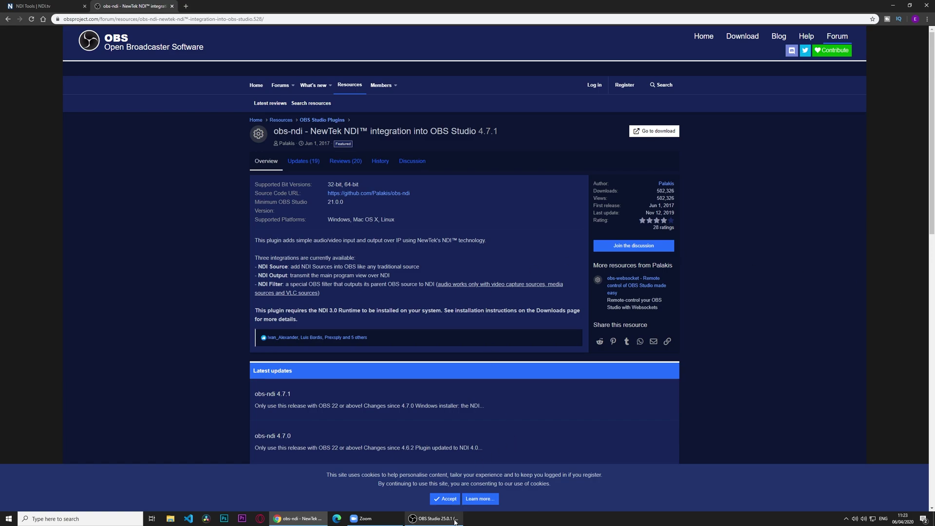
{"action": "left_click", "coordinate": [434, 518]}
{"action": "left_click", "coordinate": [106, 12]}
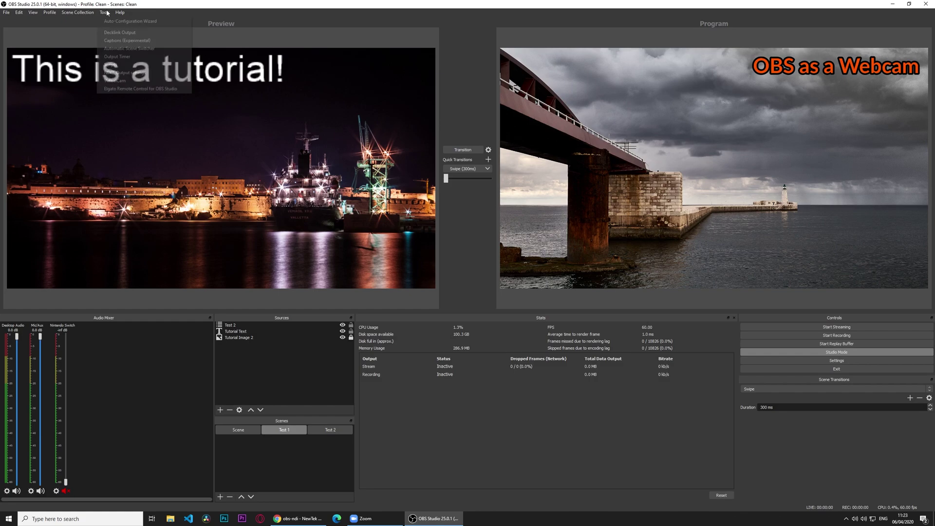
Enable the NDI Main Output named 'OBS Tutorial Test' in OBS's NDI Output settings.
{"action": "left_click", "coordinate": [113, 74]}
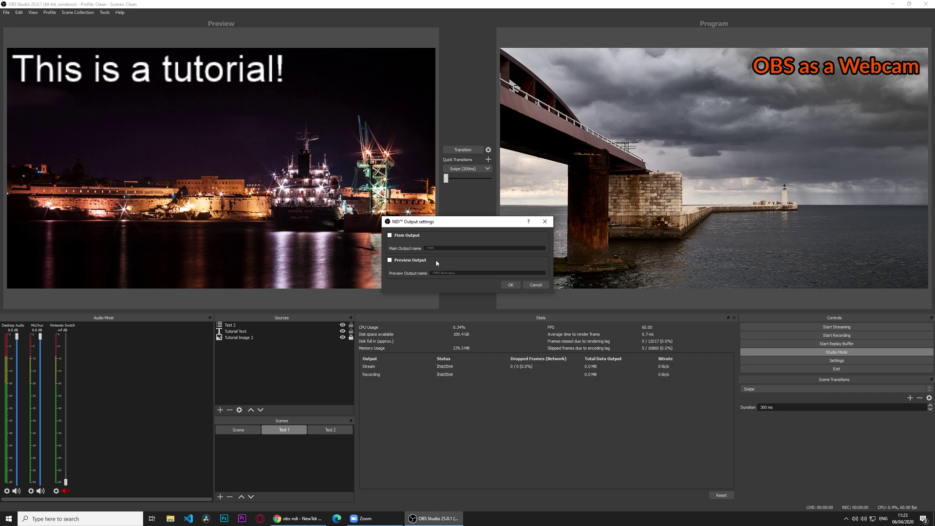
{"action": "left_click", "coordinate": [395, 237]}
{"action": "left_click", "coordinate": [510, 284]}
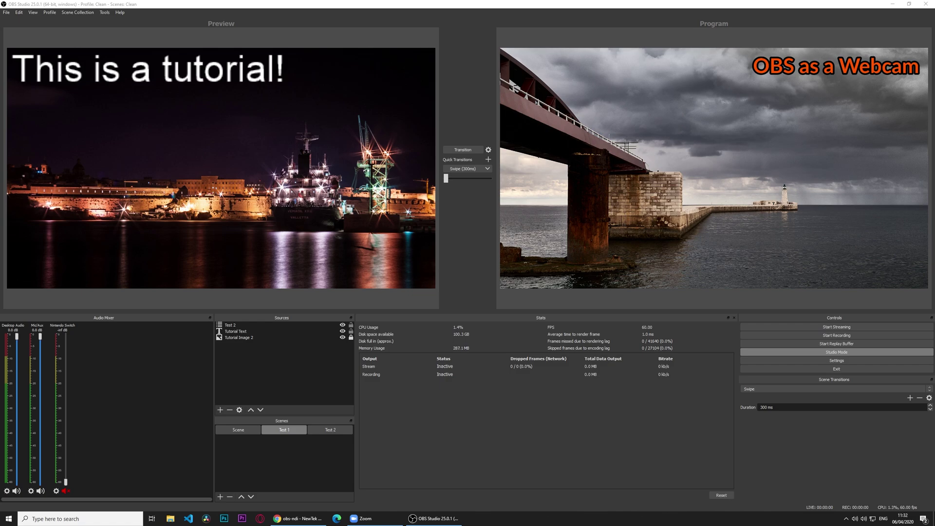
Launch NDI Virtual Camera from Start and bring up its tray source menu under PEGASUS.
{"action": "left_click", "coordinate": [9, 519]}
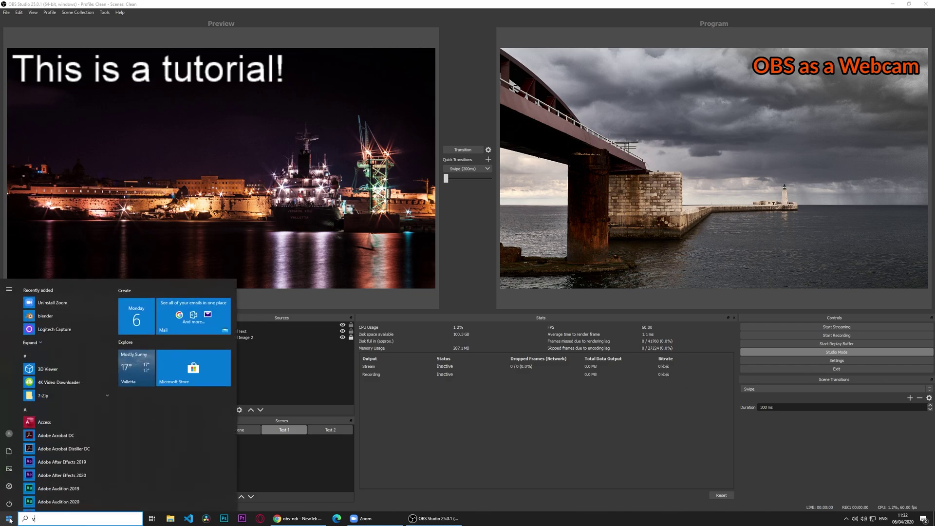
{"action": "type", "text": "virtual"}
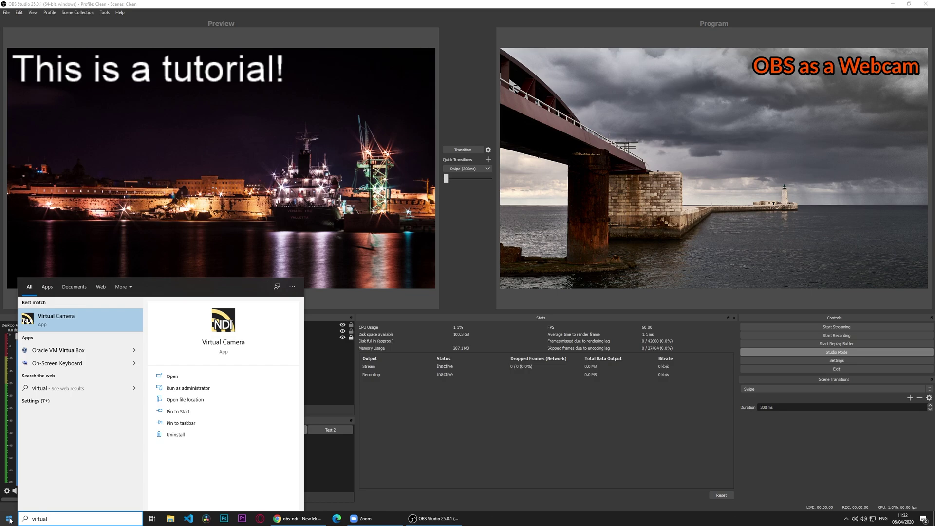
{"action": "key", "text": "Return"}
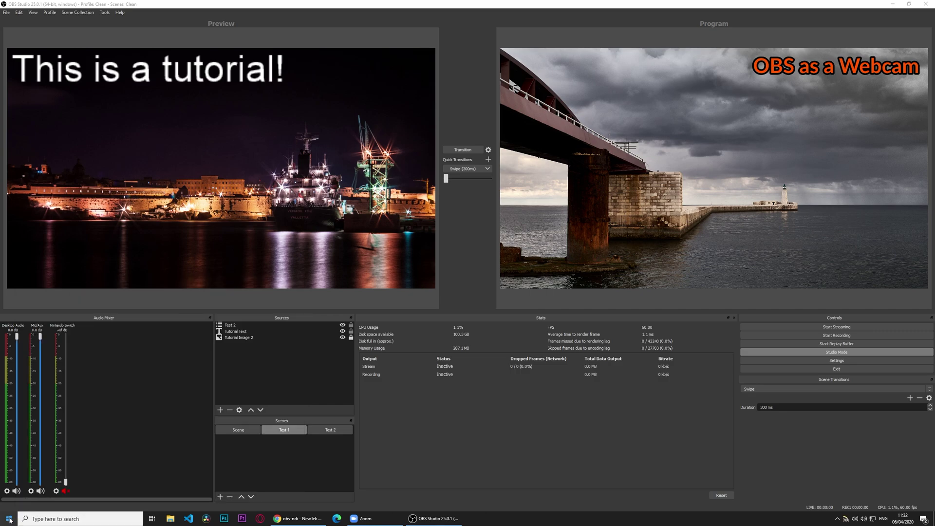
{"action": "right_click", "coordinate": [845, 519]}
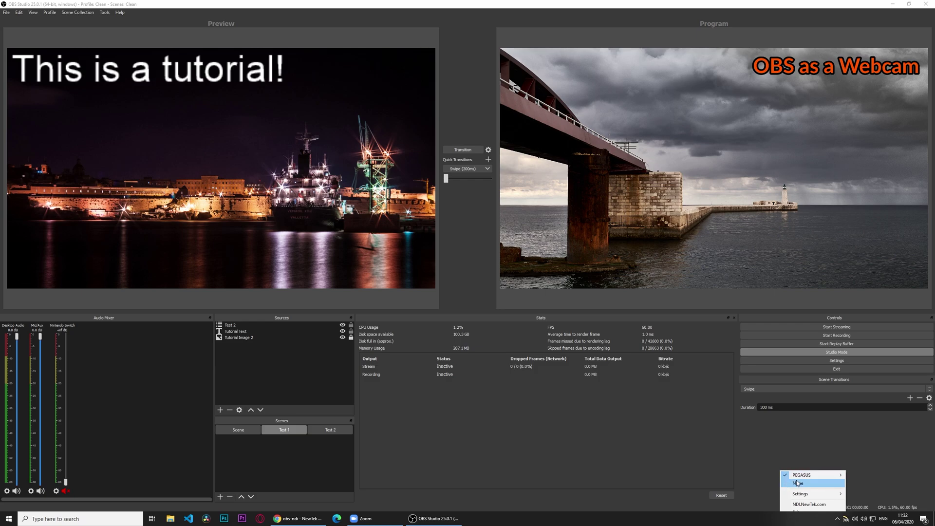
{"action": "mouse_move", "coordinate": [807, 476]}
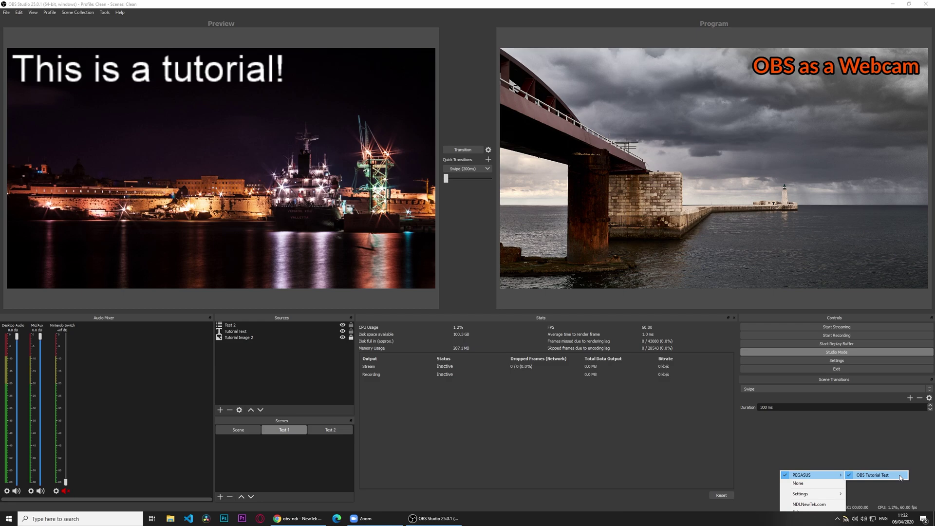
Set the virtual camera source to OBS Tutorial Test and start a Zoom meeting with computer audio.
{"action": "left_click", "coordinate": [827, 519]}
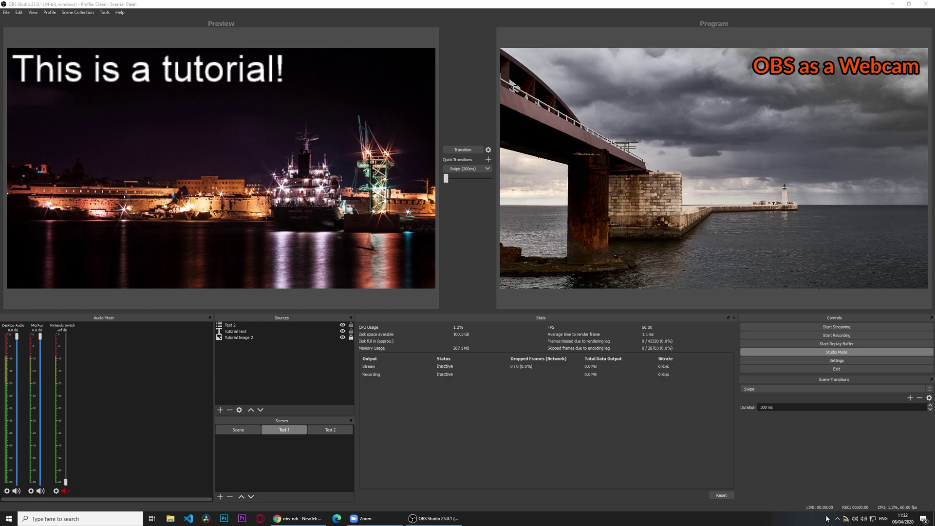
{"action": "left_click", "coordinate": [365, 518]}
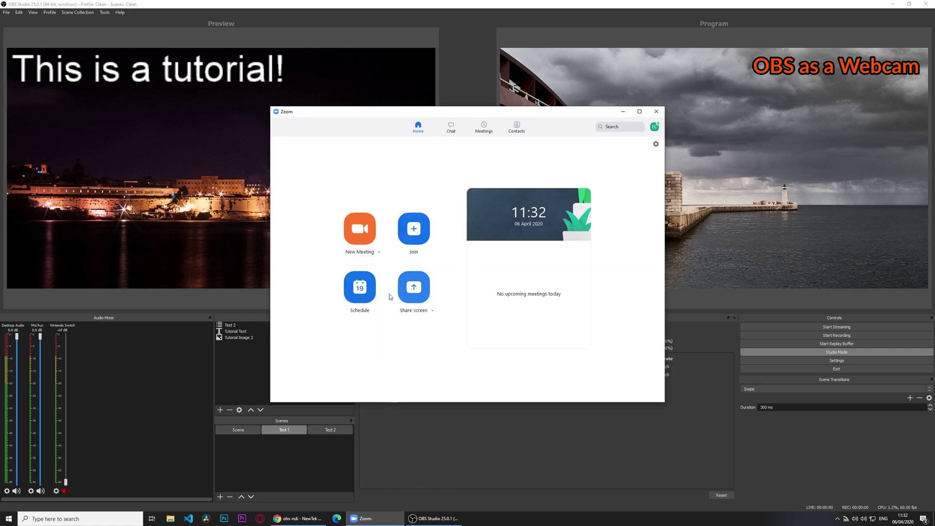
{"action": "left_click", "coordinate": [359, 230]}
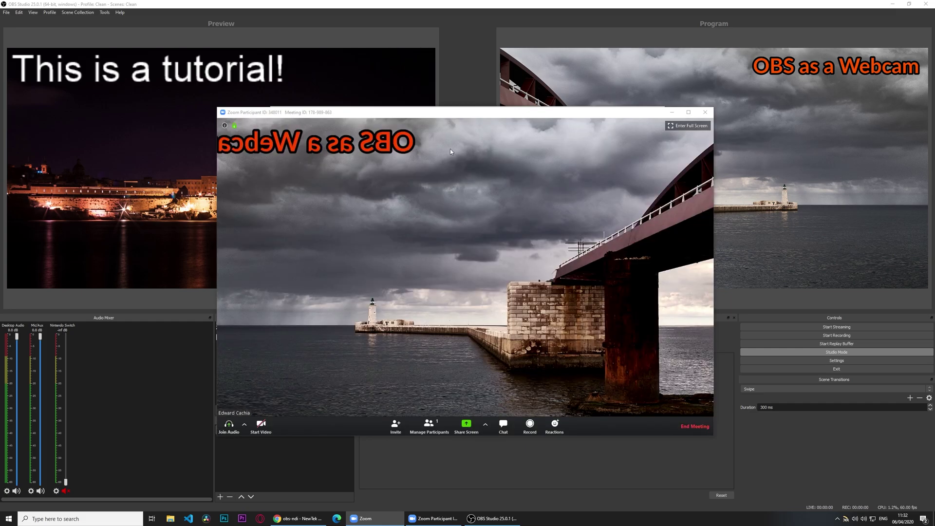
{"action": "left_click", "coordinate": [467, 238]}
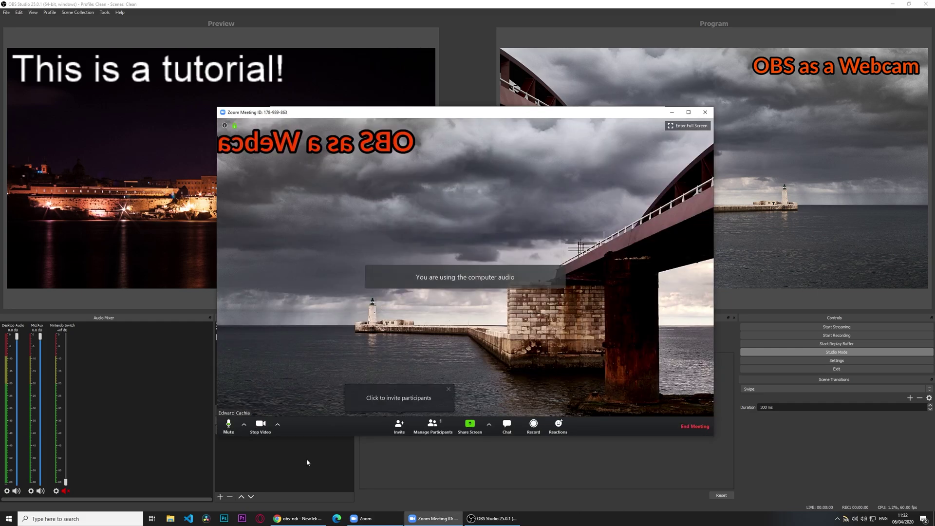
Choose NewTek NDI Video as the Zoom meeting camera.
{"action": "left_click", "coordinate": [279, 427]}
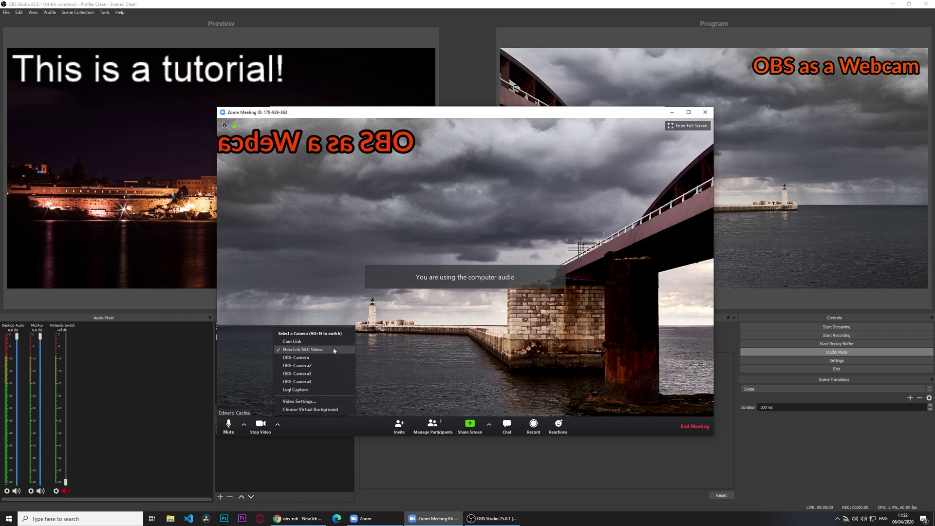
{"action": "left_click", "coordinate": [304, 349]}
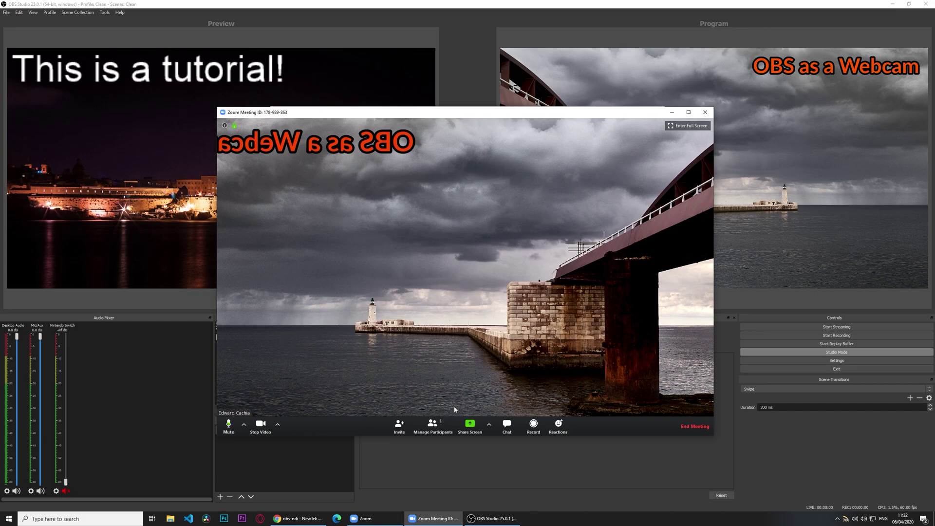
{"action": "left_click", "coordinate": [278, 424]}
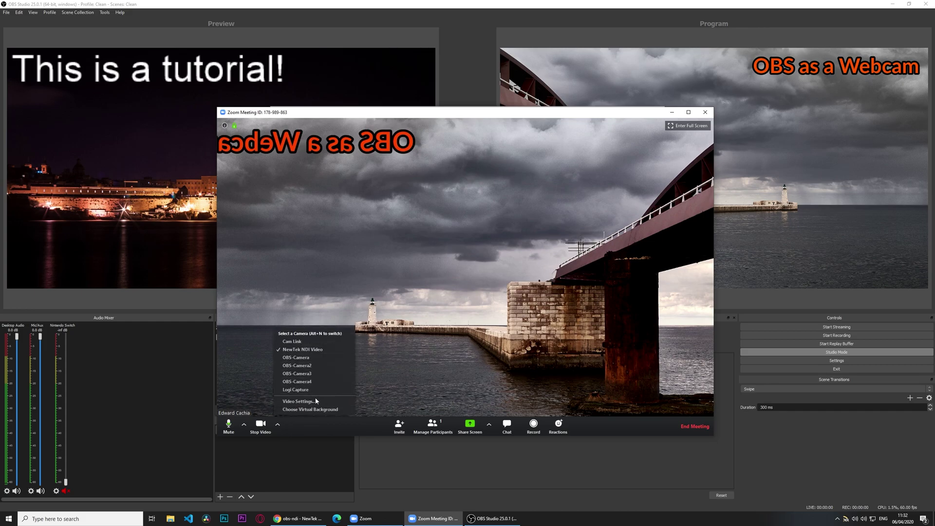
Turn off 'Mirror my video' in Zoom's video settings, rearrange the windows, and close Settings.
{"action": "left_click", "coordinate": [299, 401]}
{"action": "left_click", "coordinate": [475, 303]}
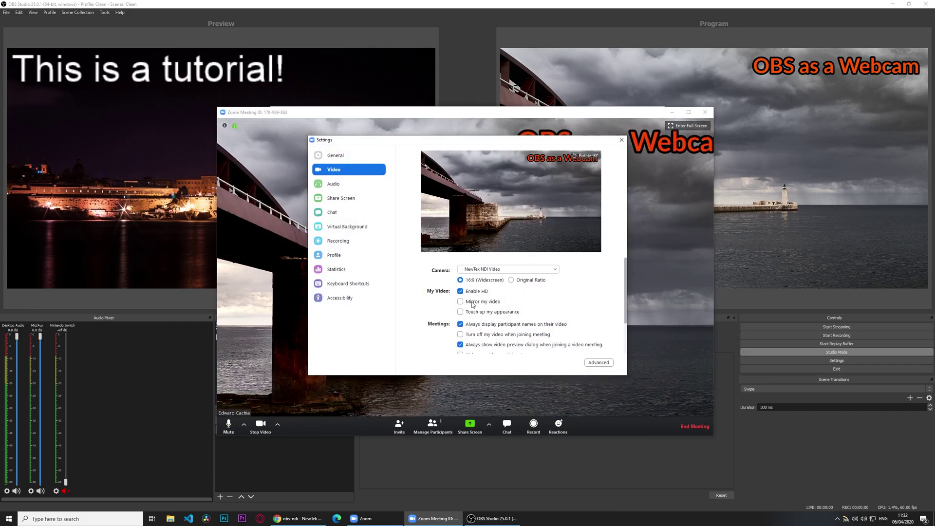
{"action": "left_click_drag", "start_coordinate": [517, 144], "coordinate": [438, 241]}
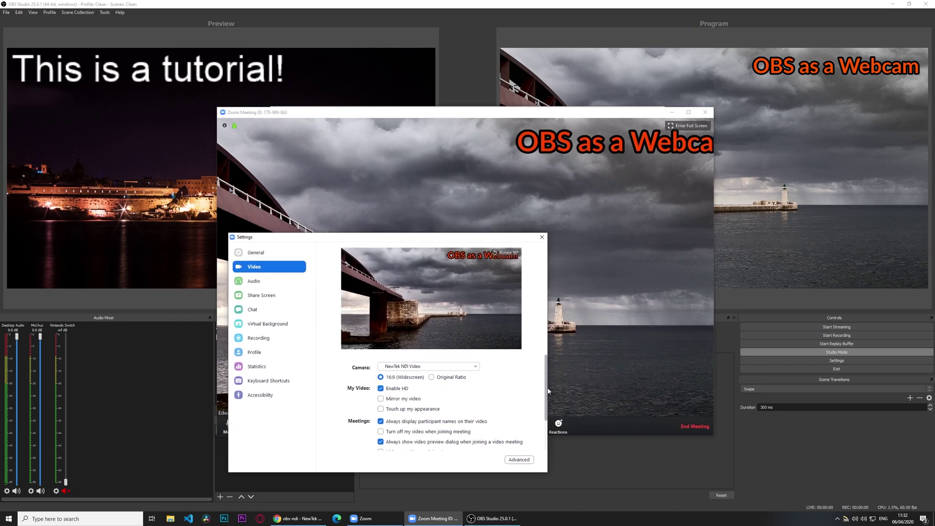
{"action": "left_click_drag", "start_coordinate": [716, 437], "coordinate": [884, 490]}
{"action": "left_click_drag", "start_coordinate": [556, 122], "coordinate": [469, 87]}
{"action": "left_click_drag", "start_coordinate": [394, 238], "coordinate": [562, 212]}
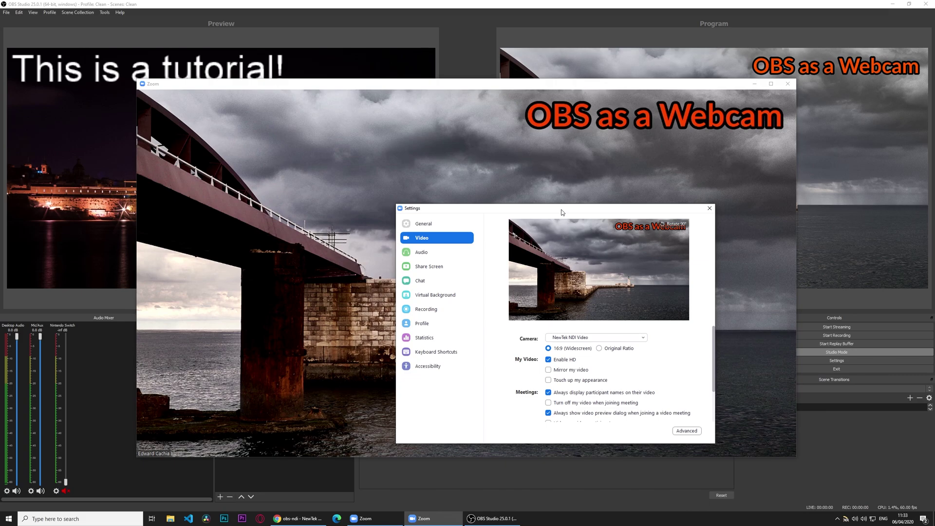
{"action": "left_click", "coordinate": [710, 209]}
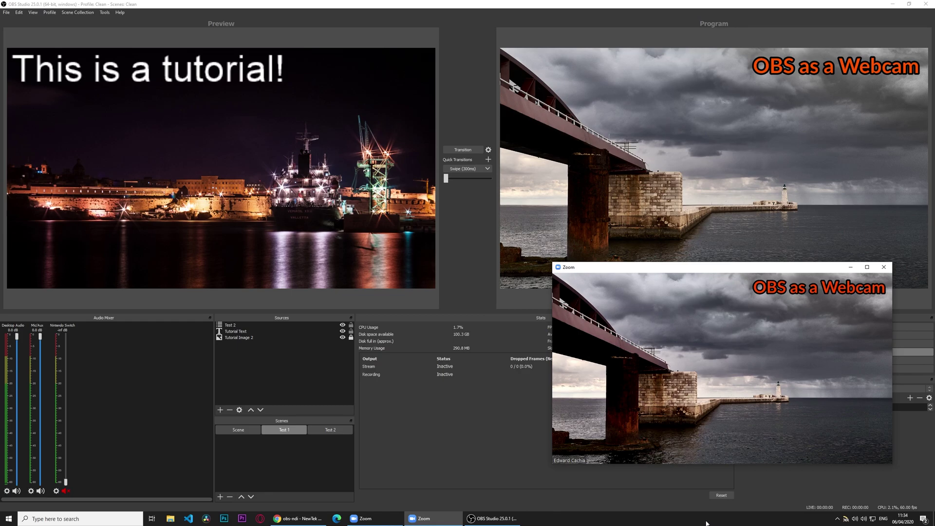
Transition OBS's program to the tutorial scene and back to the bridge scene, then maximize OBS.
{"action": "left_click_drag", "start_coordinate": [655, 6], "coordinate": [289, 36]}
{"action": "left_click", "coordinate": [292, 198]}
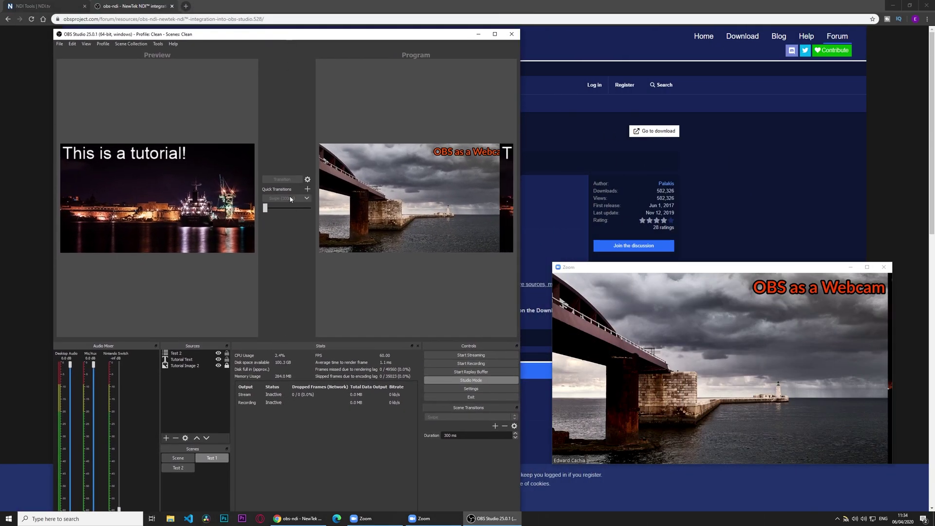
{"action": "left_click", "coordinate": [291, 199]}
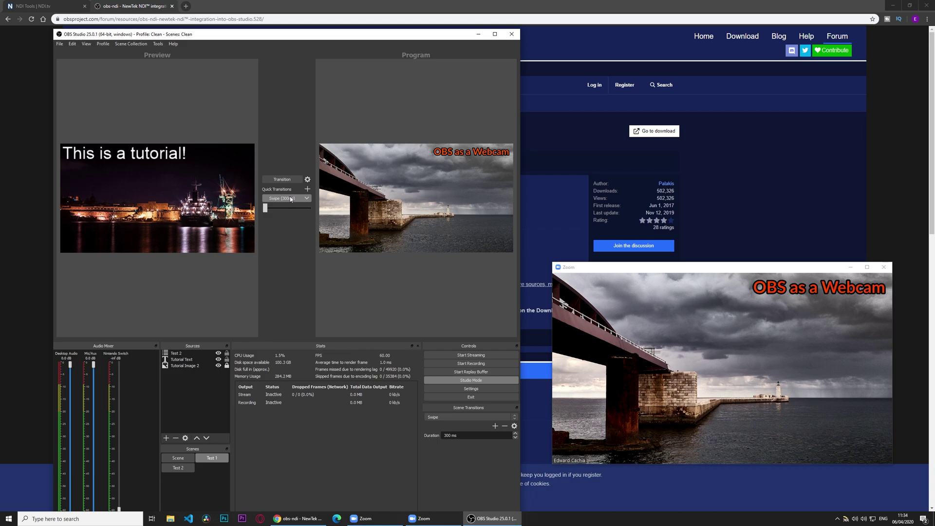
{"action": "left_click", "coordinate": [495, 33]}
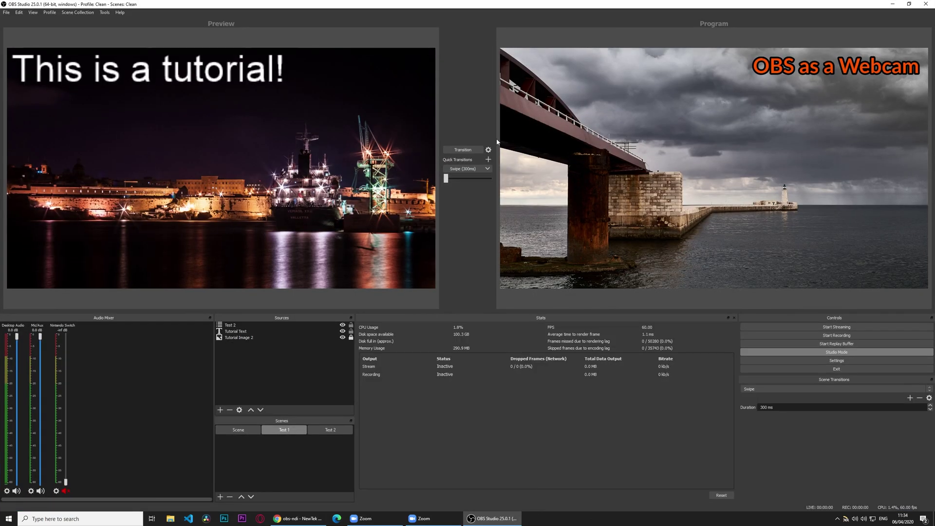